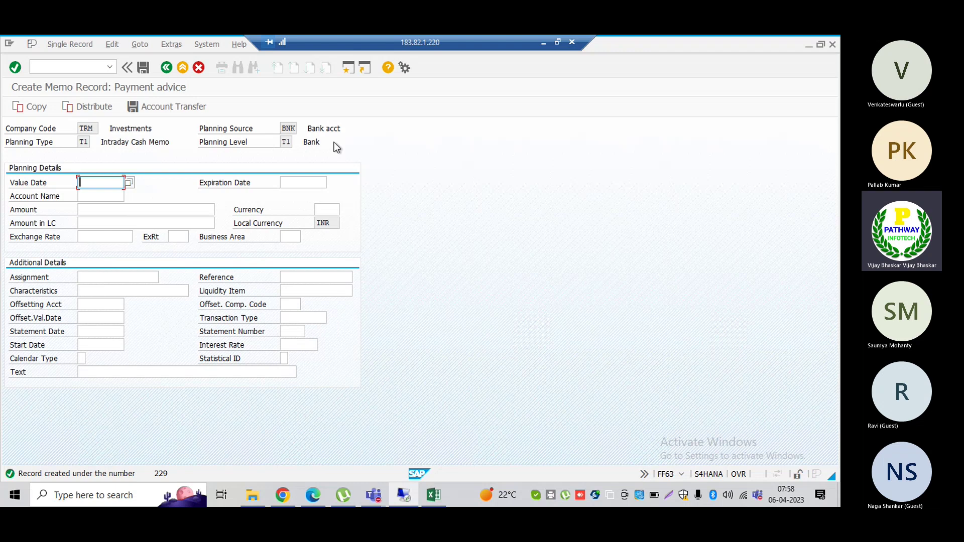
Run transaction FF65 (/nff65) to list the memo records for company code TRM
click(81, 67)
text(/nff65)
key(Return)
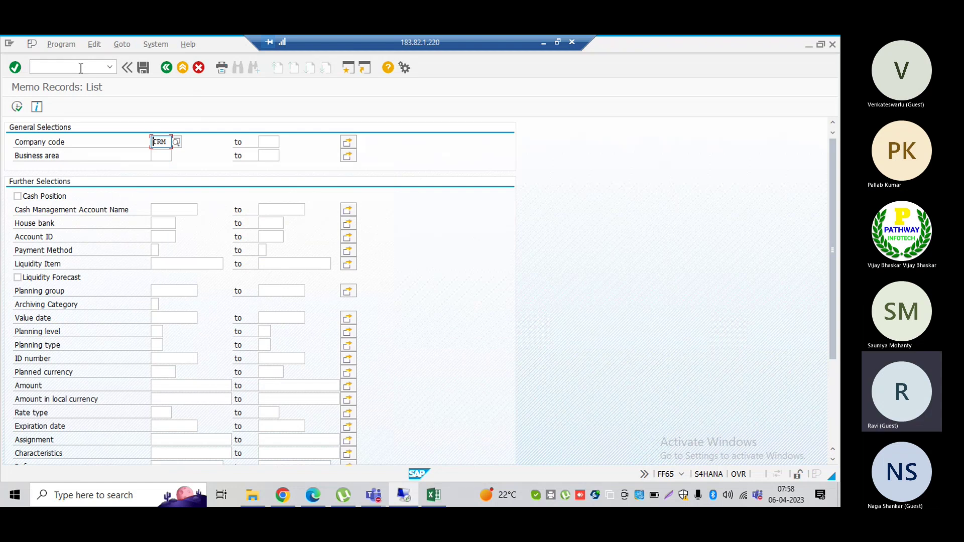
click(16, 106)
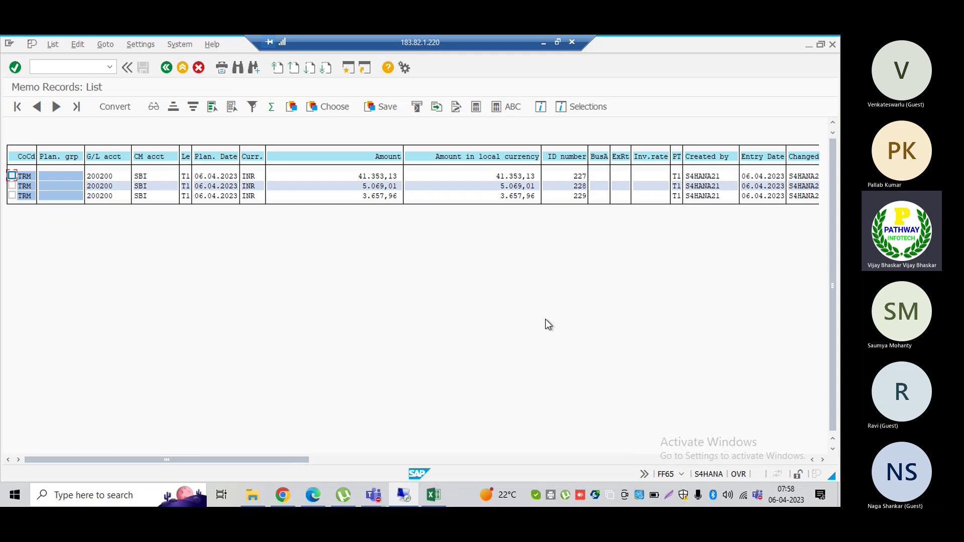
Examine the further columns of the memo records list and return to its first column
click(822, 460)
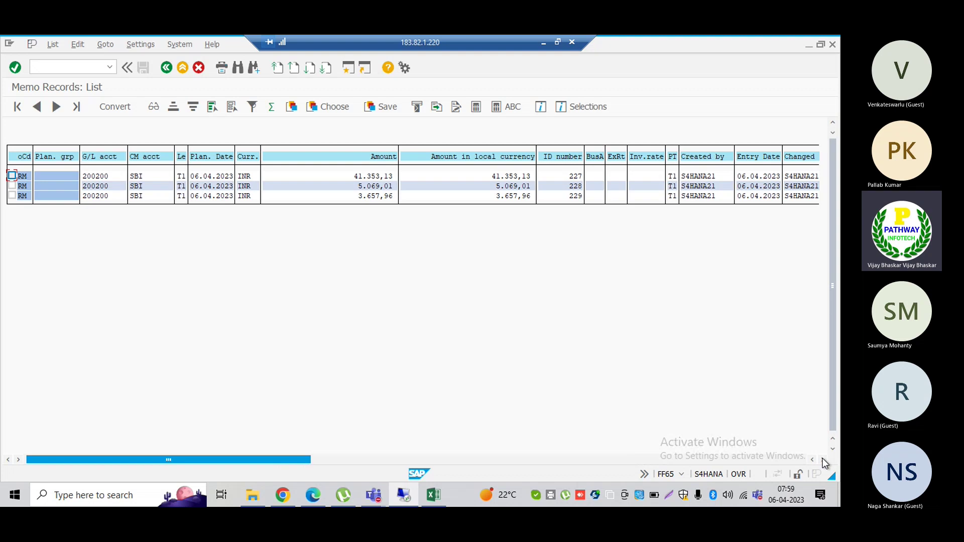
click(823, 460)
click(822, 460)
click(822, 460)
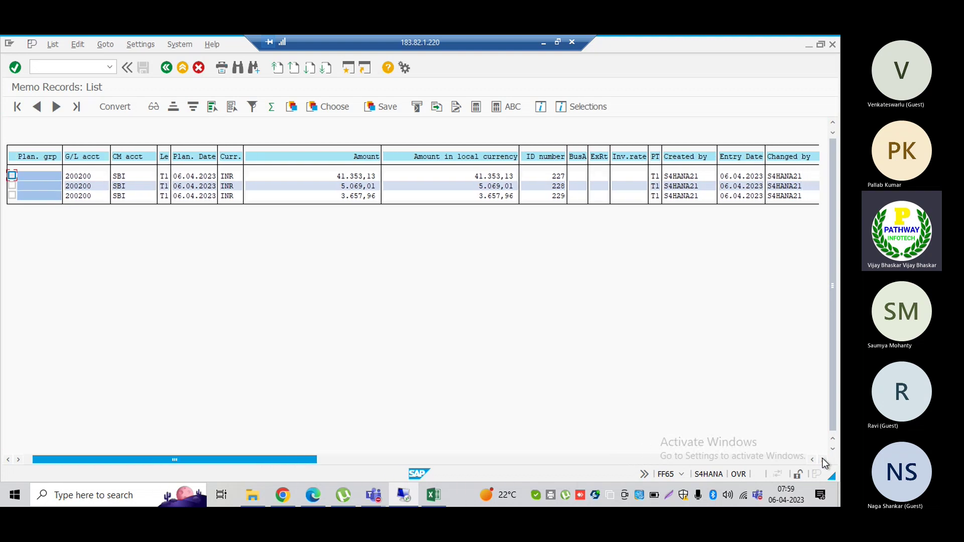
click(823, 460)
click(823, 461)
click(823, 460)
click(823, 460)
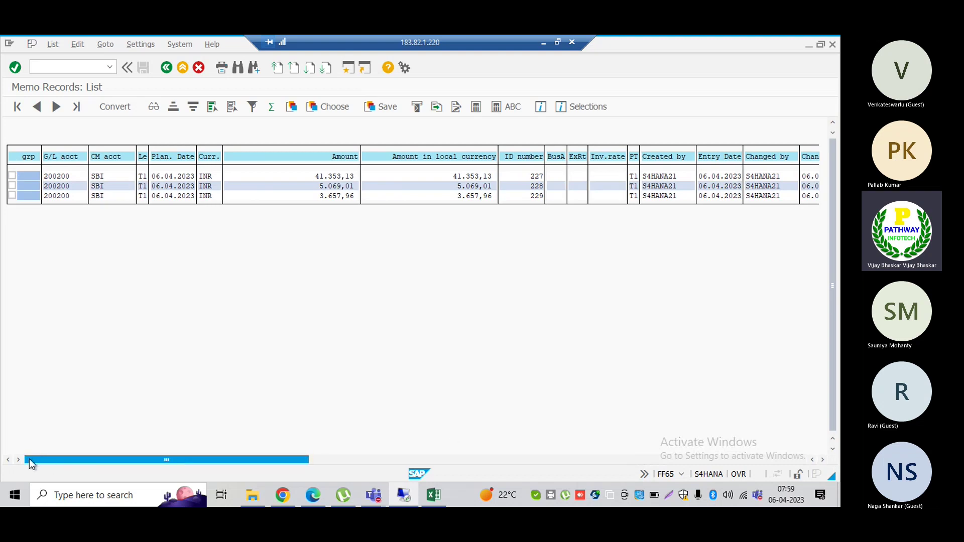
click(29, 459)
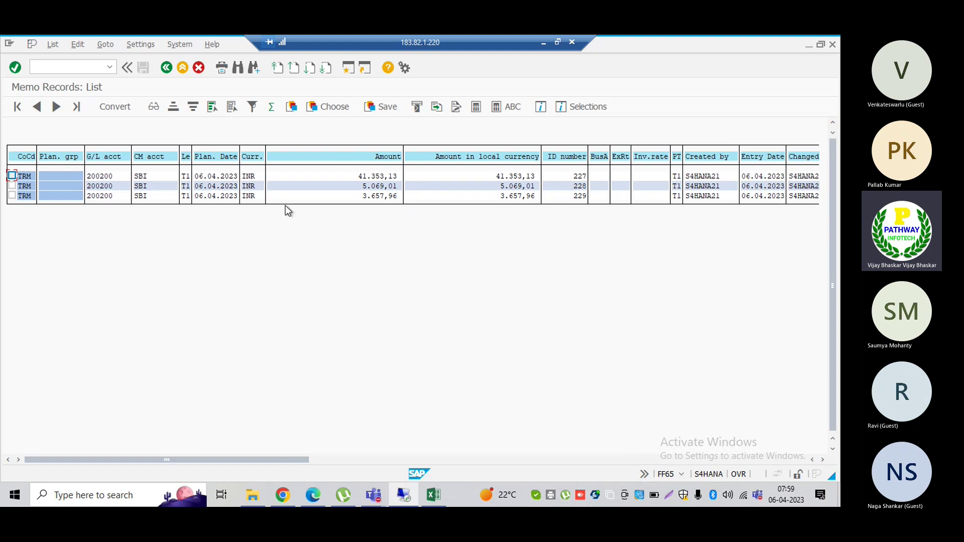
View the details of memo record 227 and return to the list
double_click(208, 181)
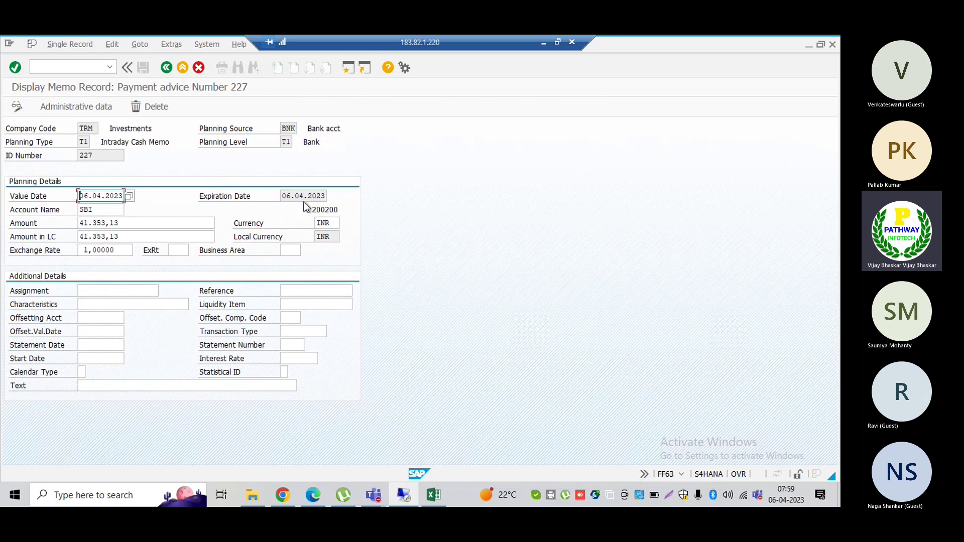
click(165, 69)
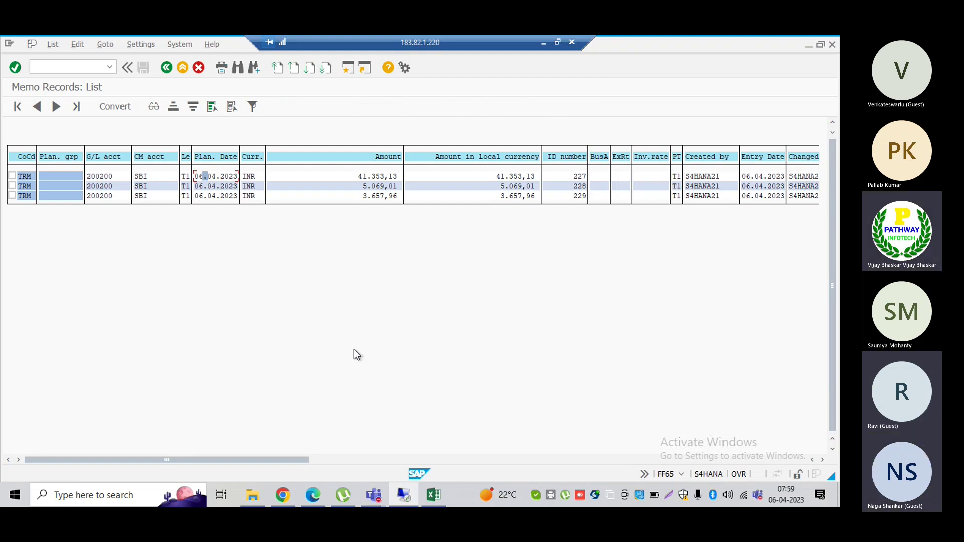
key(alt+Tab)
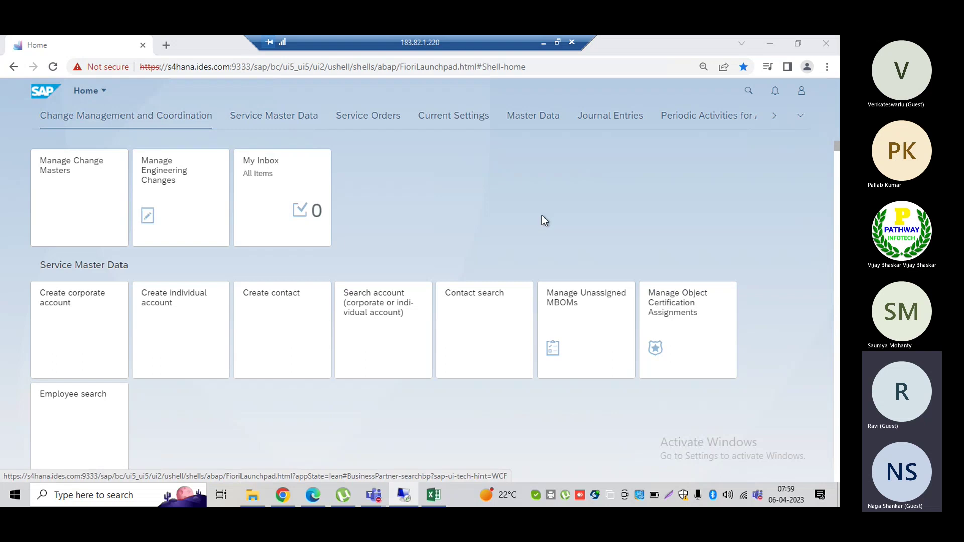
key(alt+Tab)
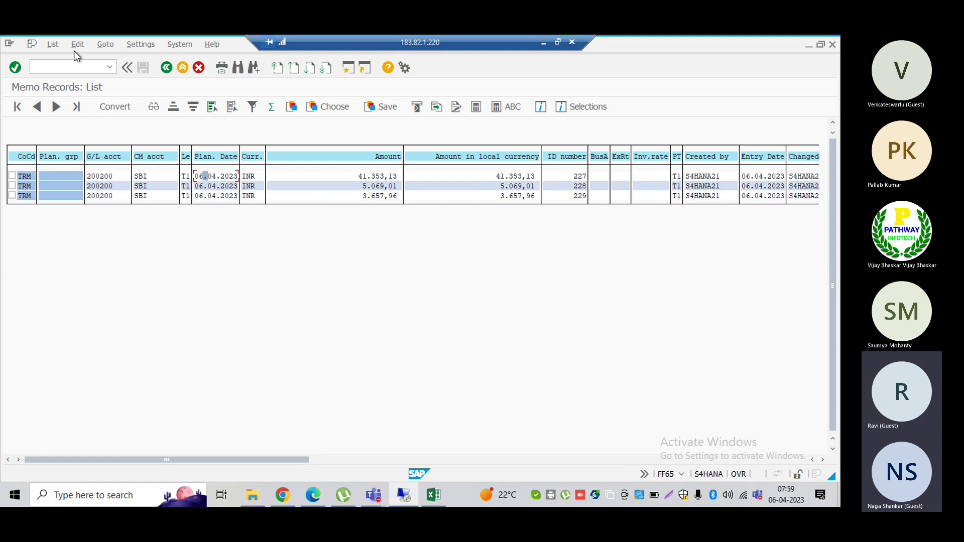
click(71, 67)
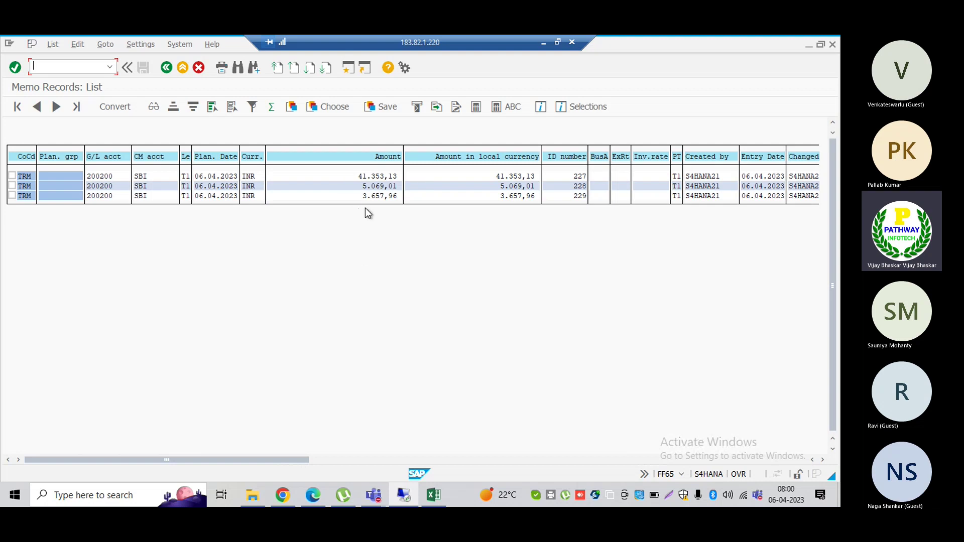
key(Tab)
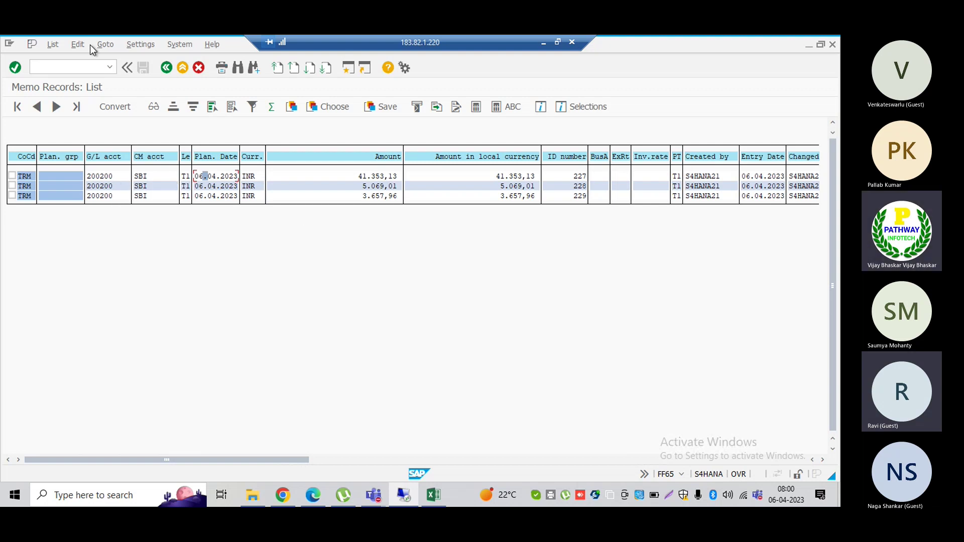
click(67, 66)
text(/nff63)
key(BackSpace)
key(BackSpace)
key(BackSpace)
key(BackSpace)
key(BackSpace)
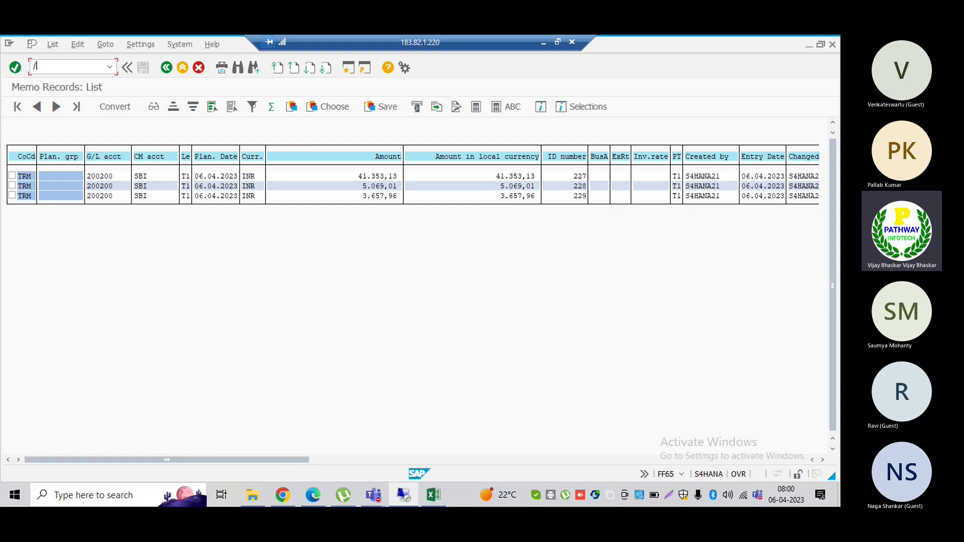
key(BackSpace)
Try to change the amount of memo record 227 to 41.353,13- and leave the record without saving
click(56, 180)
double_click(52, 176)
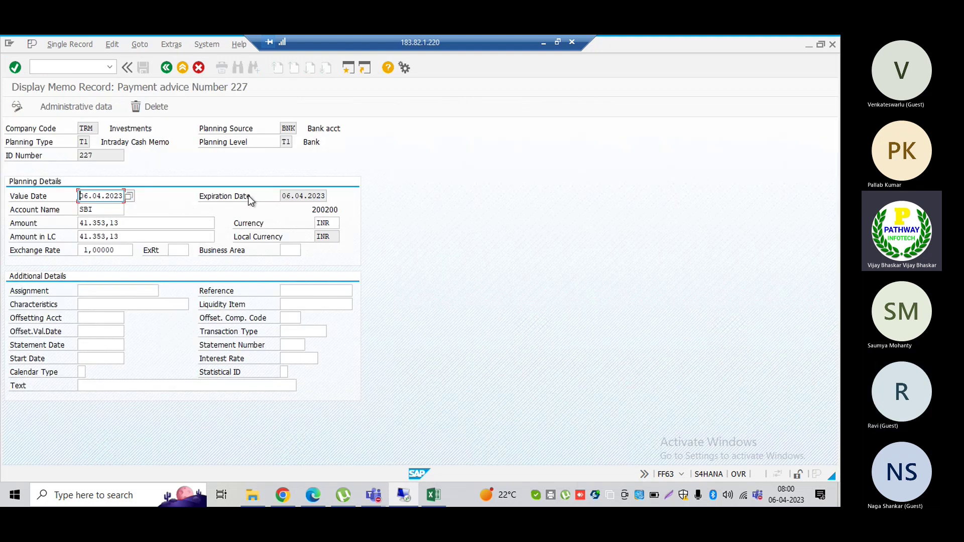
click(128, 222)
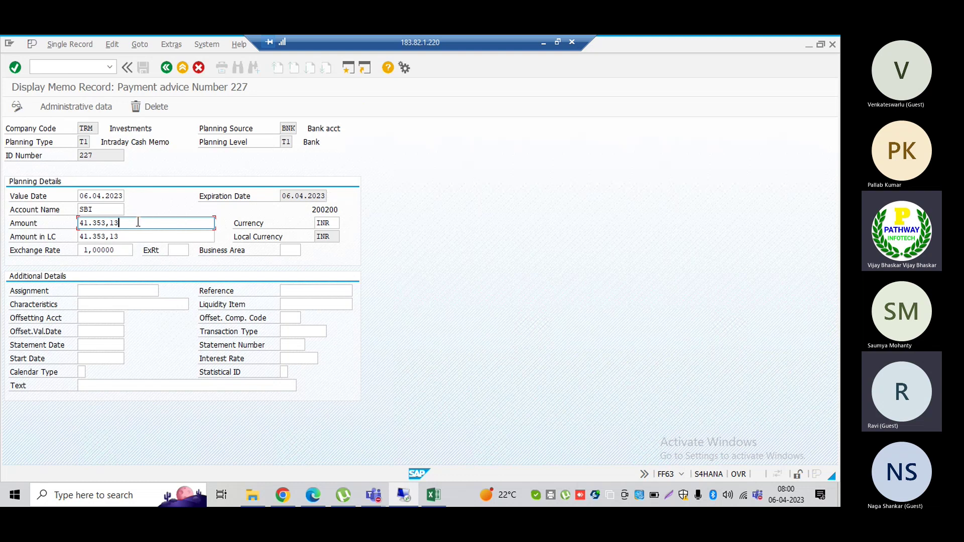
text(-)
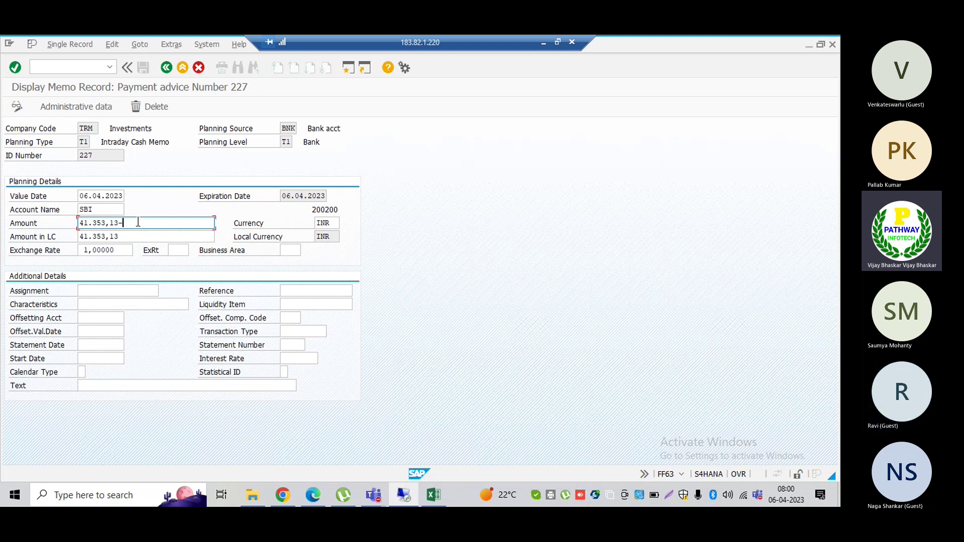
key(Return)
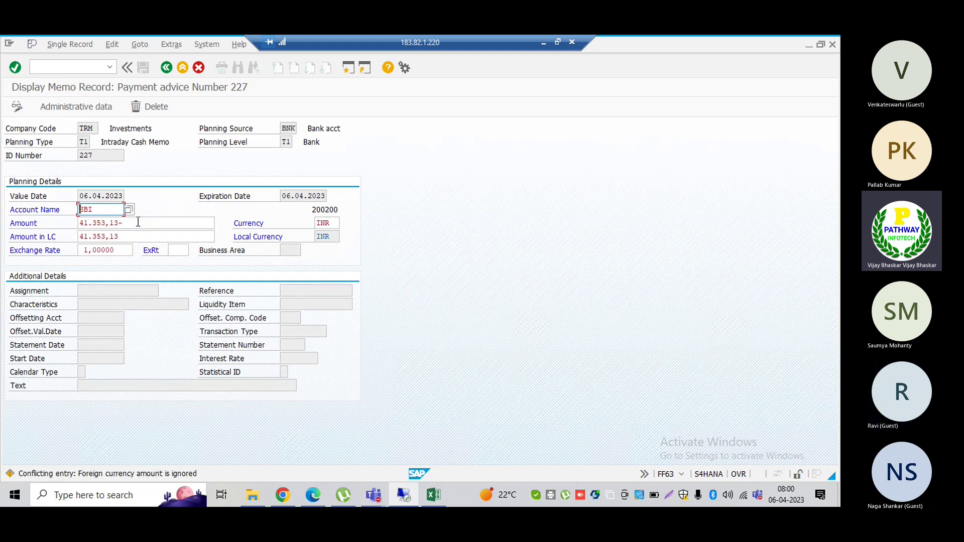
key(Return)
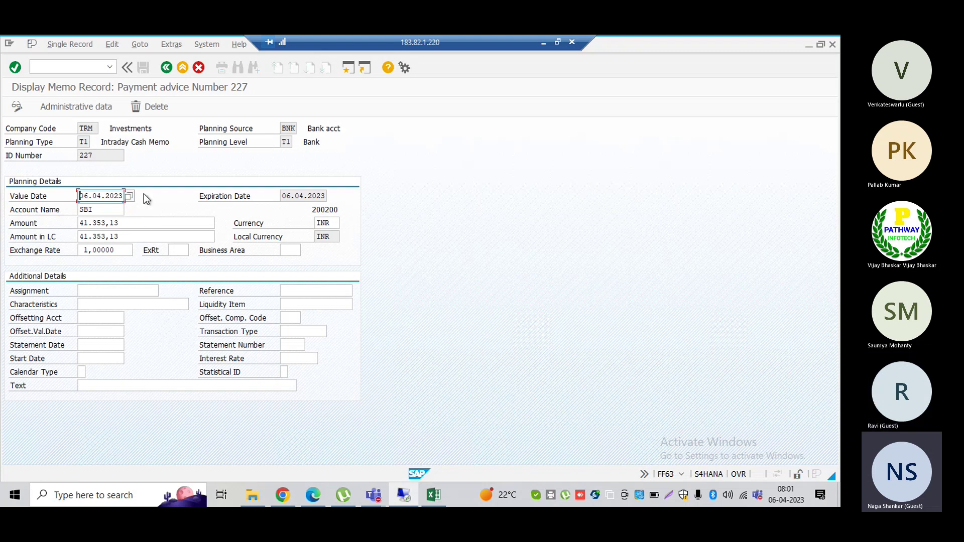
click(166, 68)
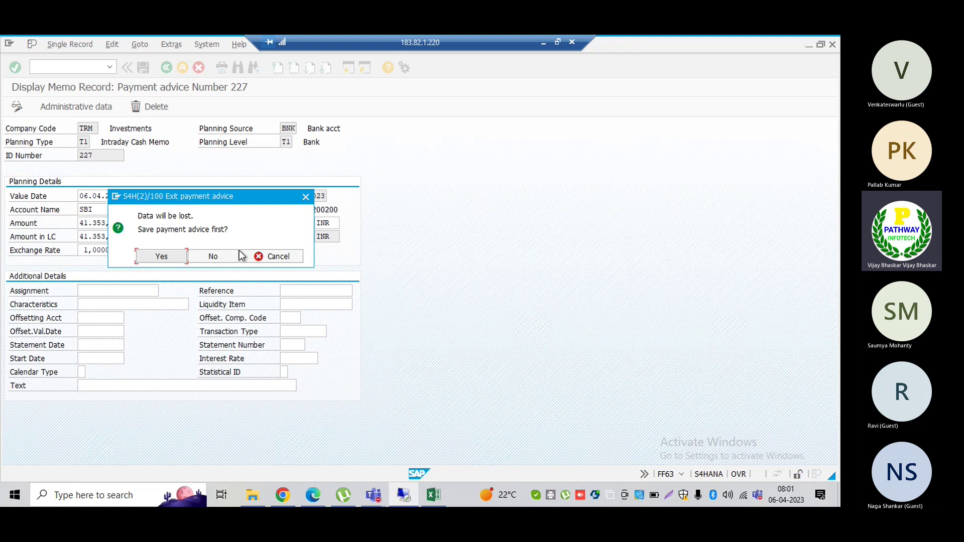
click(224, 256)
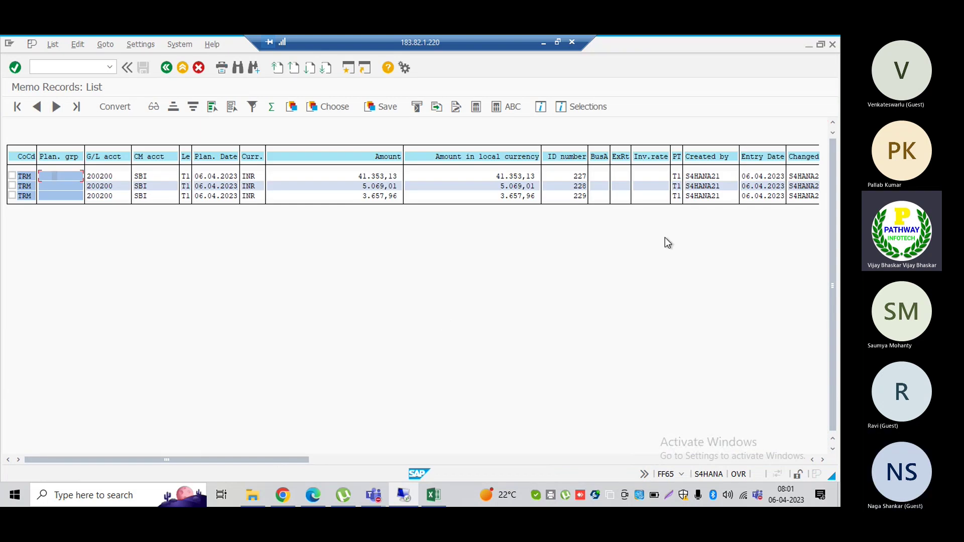
Switch to the Excel running notes and enter "7. view the reports in Cashflow Analyzer Fiori app" in cell B158
click(708, 197)
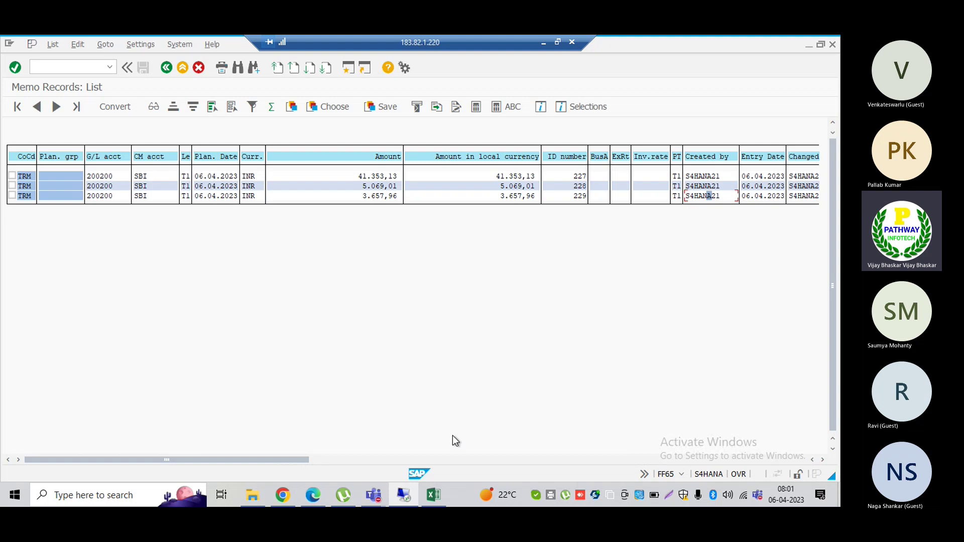
mouse_move(312, 497)
click(433, 498)
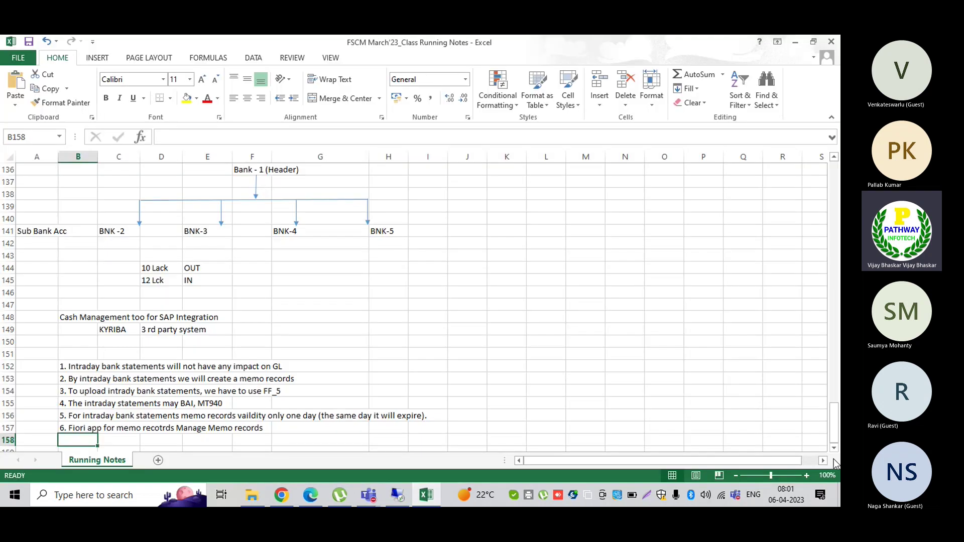
scroll(834, 450, down, 2)
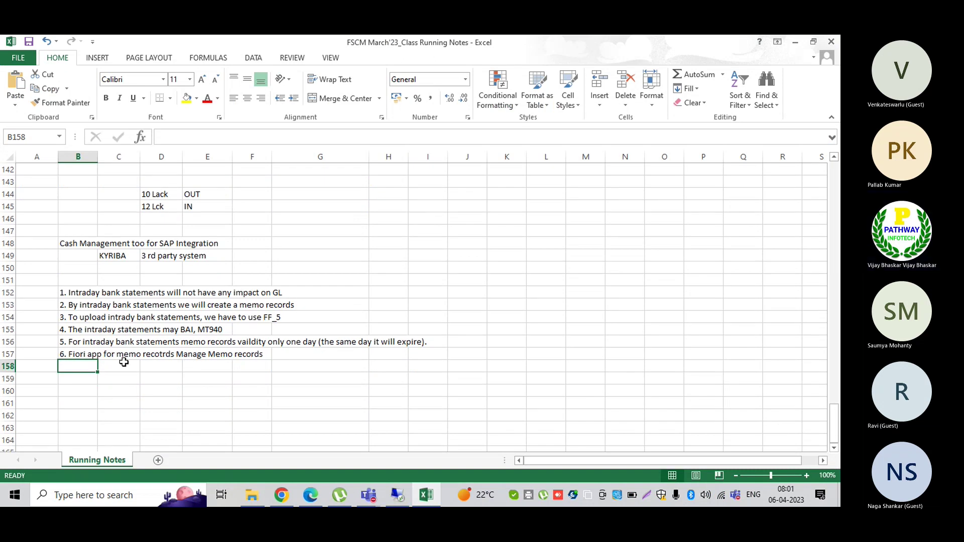
text(6)
key(BackSpace)
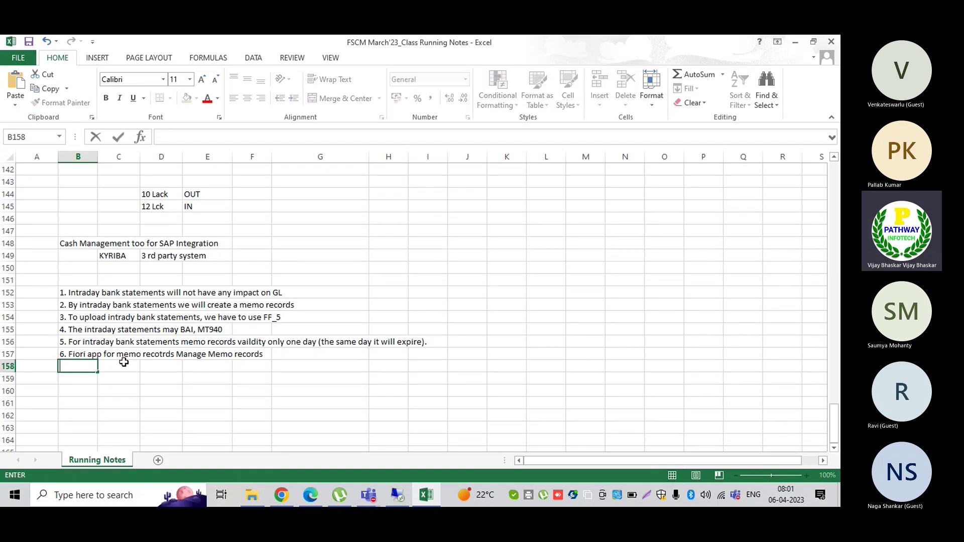
text(7.)
text(Thu)
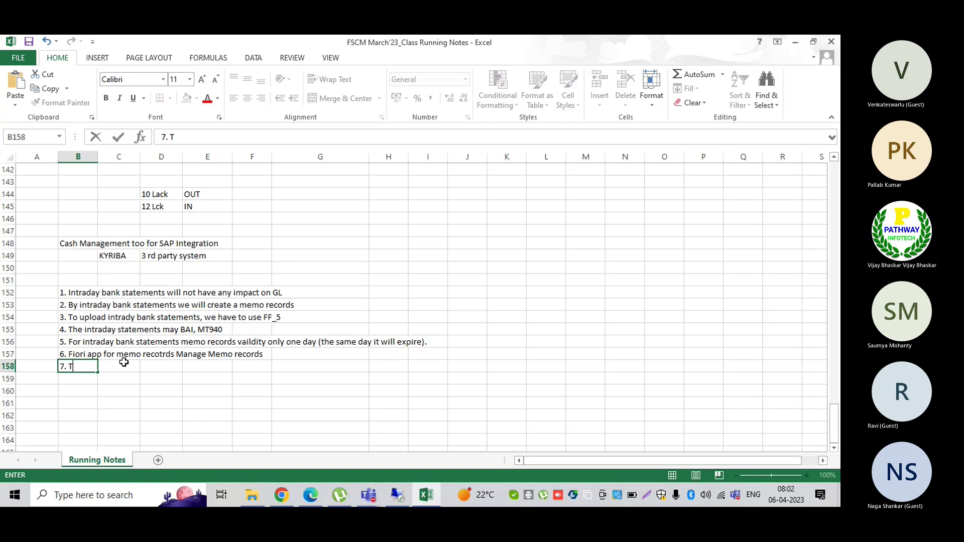
key(BackSpace)
key(BackSpace)
key(BackSpace)
text(view the reports in )
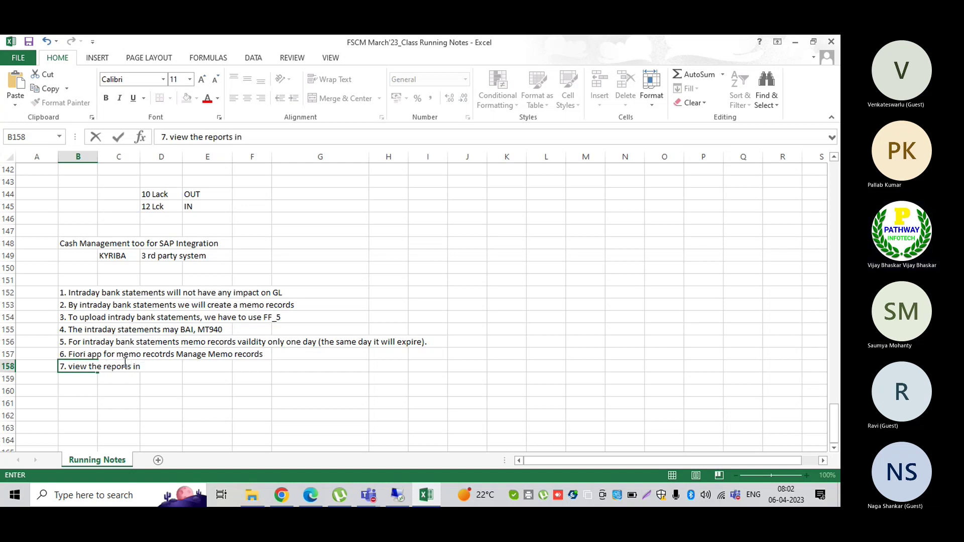
text(Cashfl)
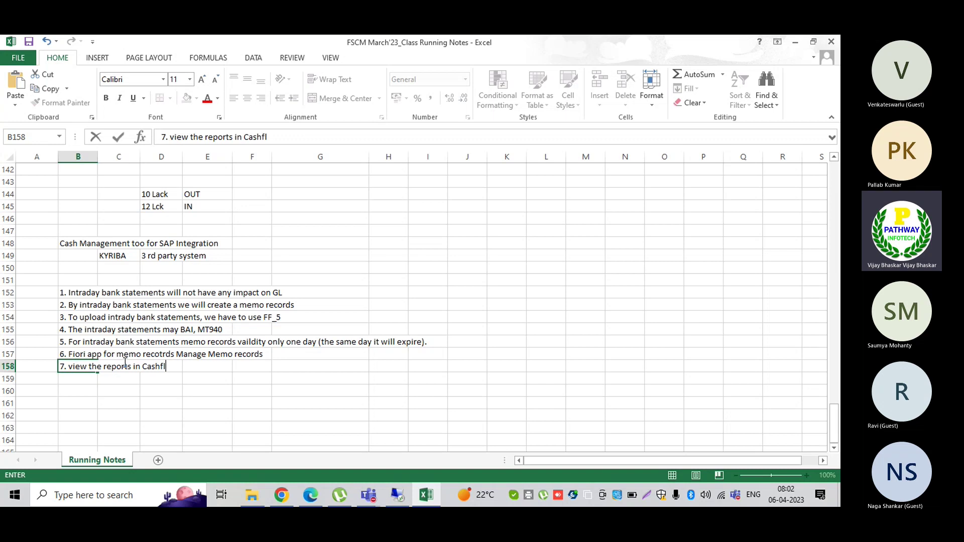
text(ow Analyzer)
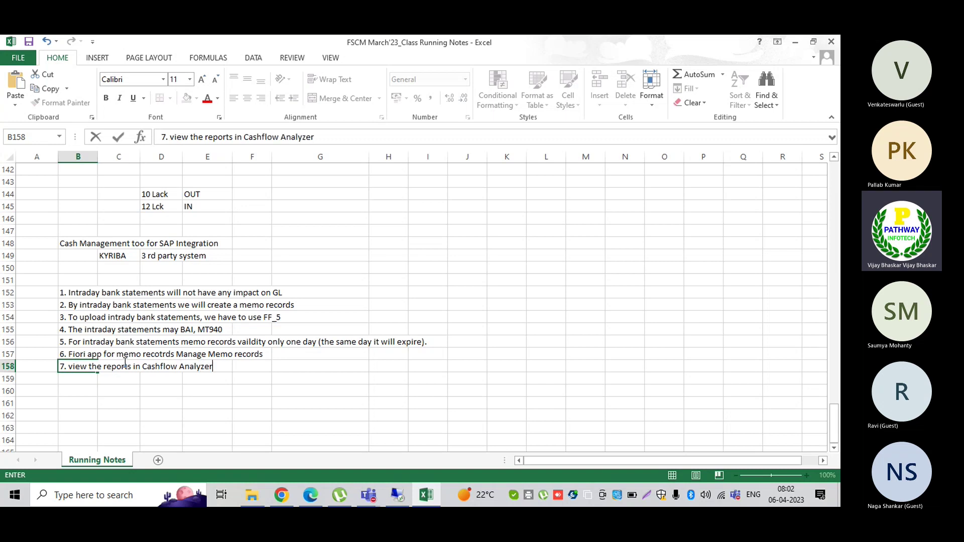
text( Fiori app)
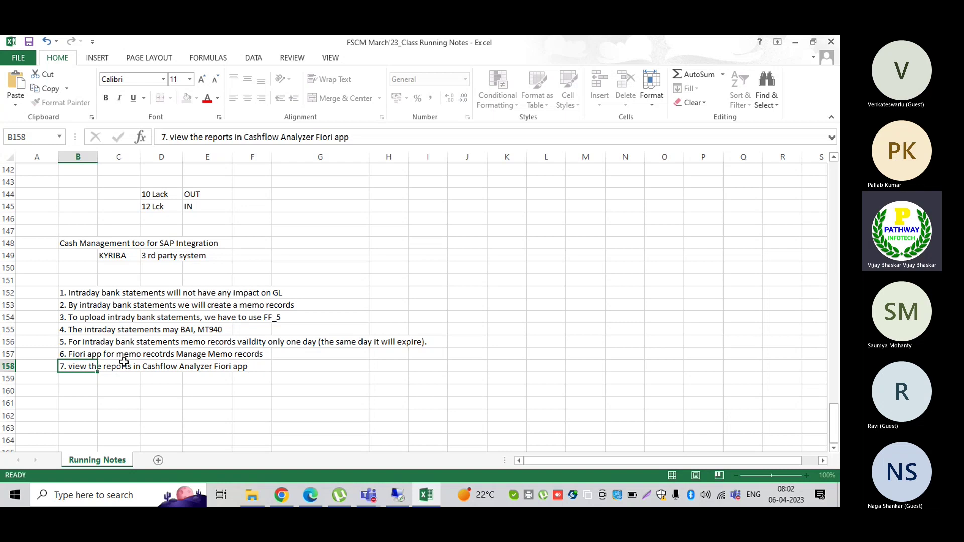
key(Return)
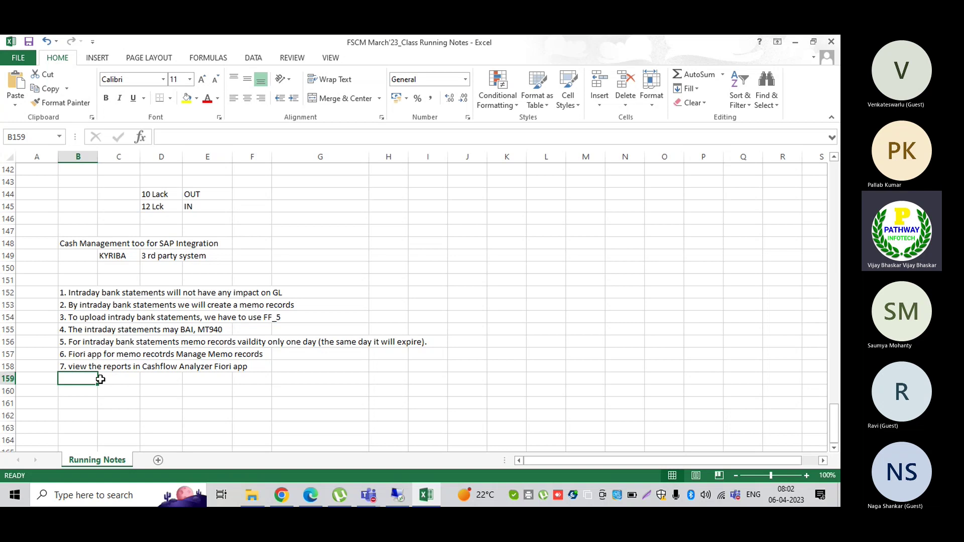
Review the numbered intraday bank statement notes in Excel and switch back to the SAP memo records list
click(75, 368)
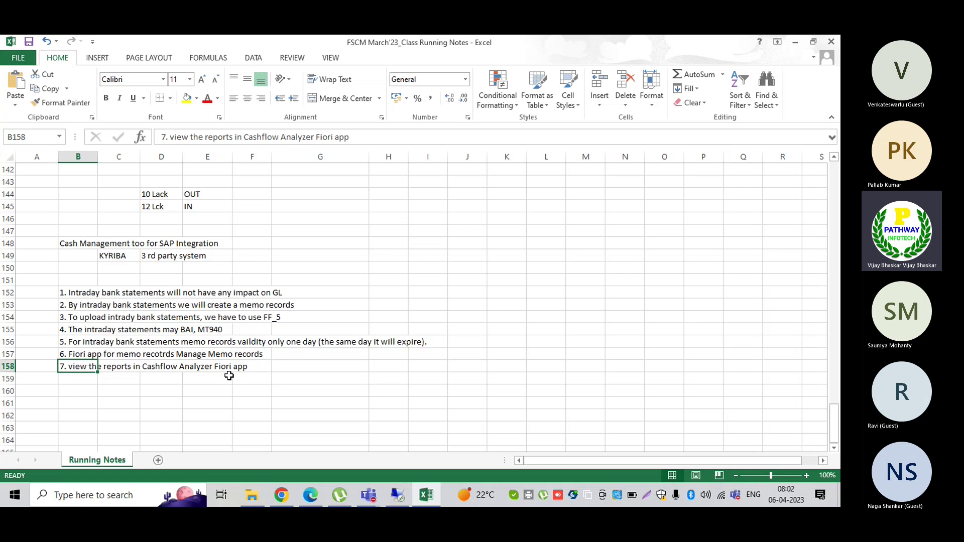
key(Down)
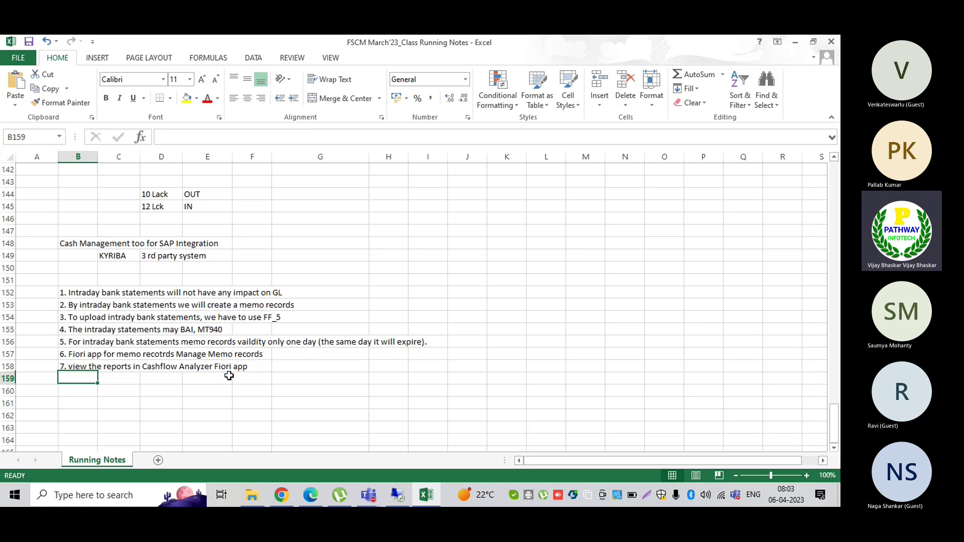
double_click(834, 449)
double_click(834, 448)
double_click(834, 448)
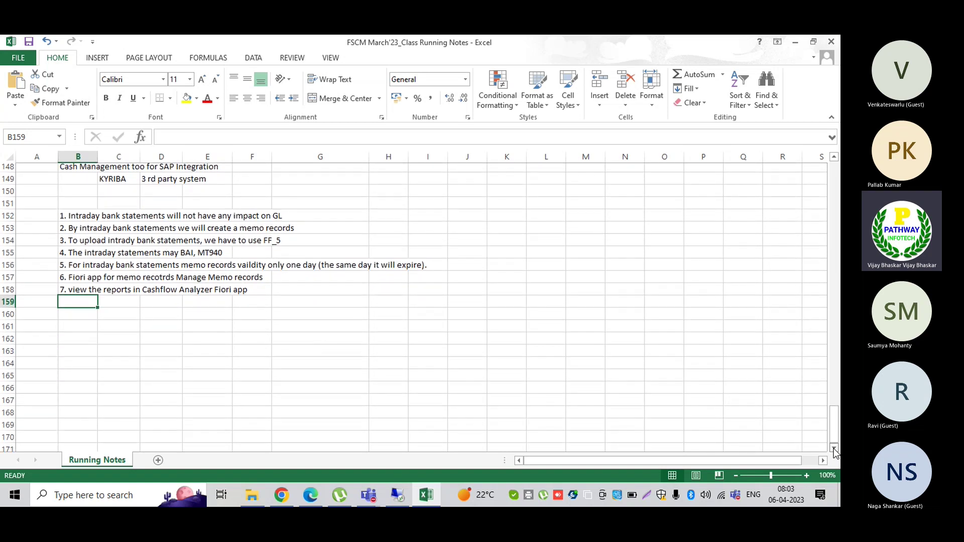
double_click(834, 449)
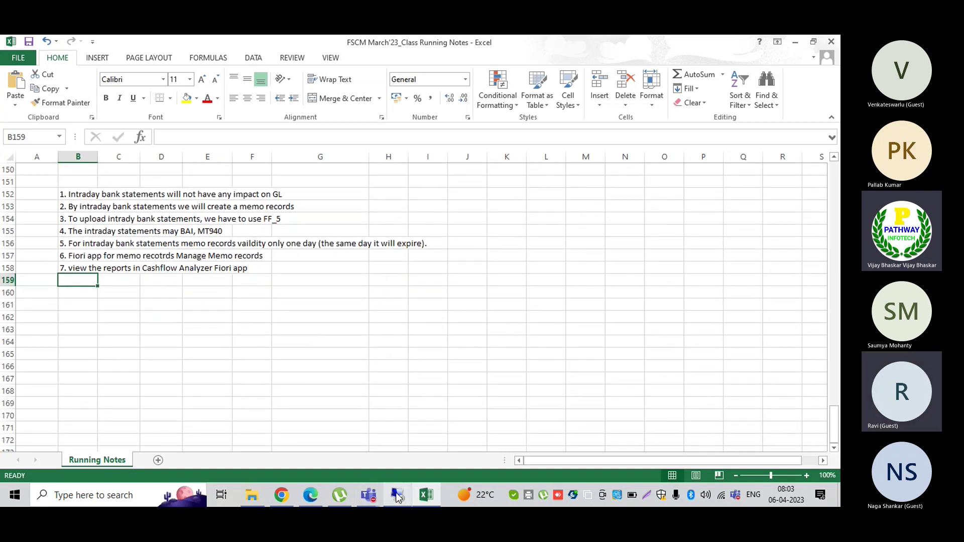
click(397, 495)
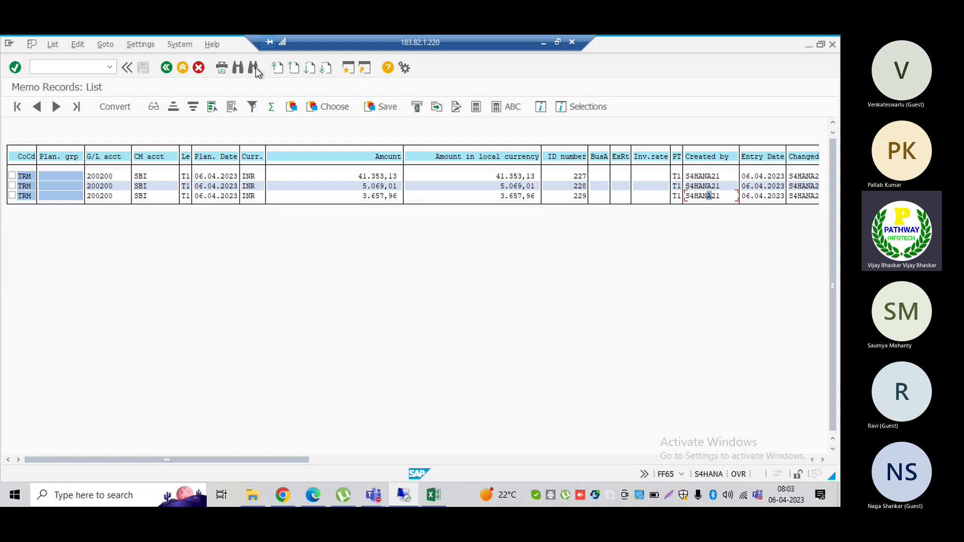
Start a new SAP session and open the SAP Reference IMG through transaction spro
click(347, 69)
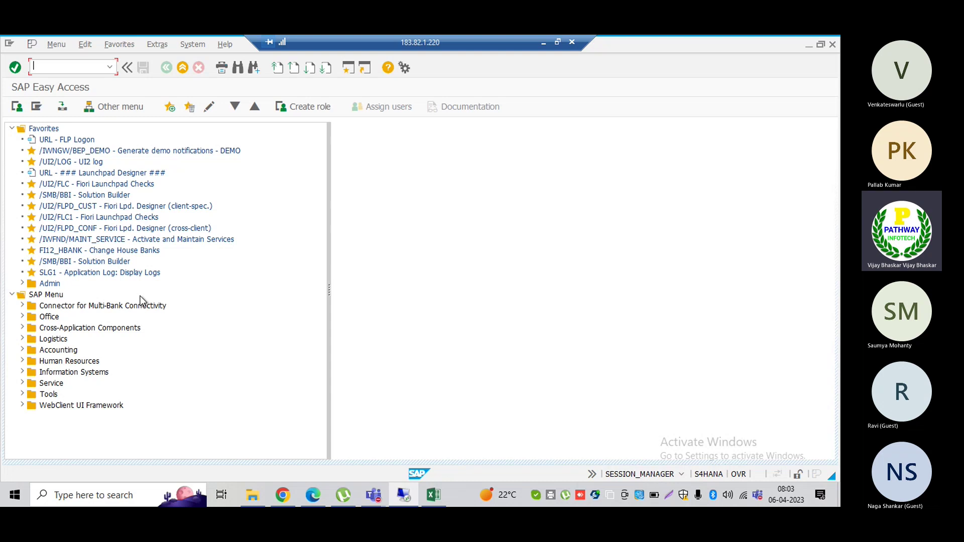
text(spro)
key(Return)
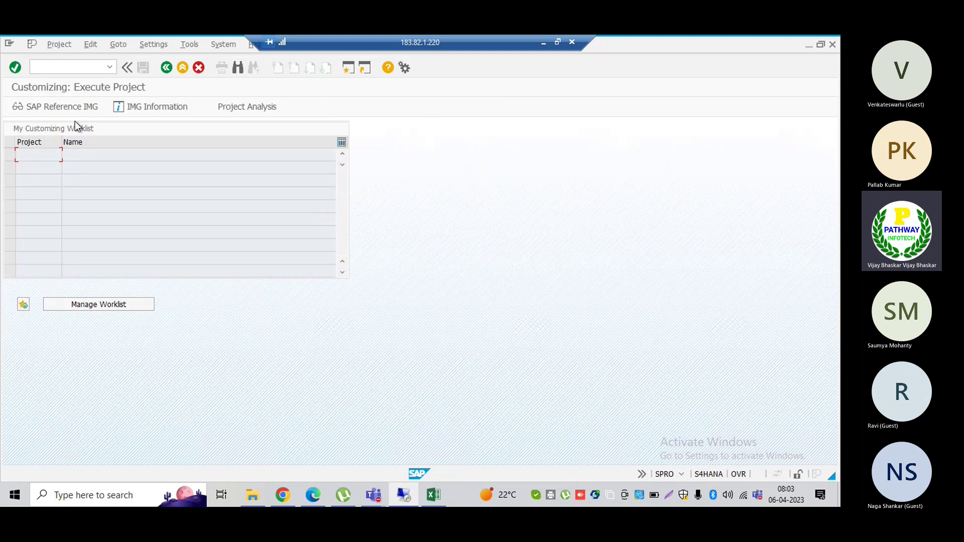
click(69, 110)
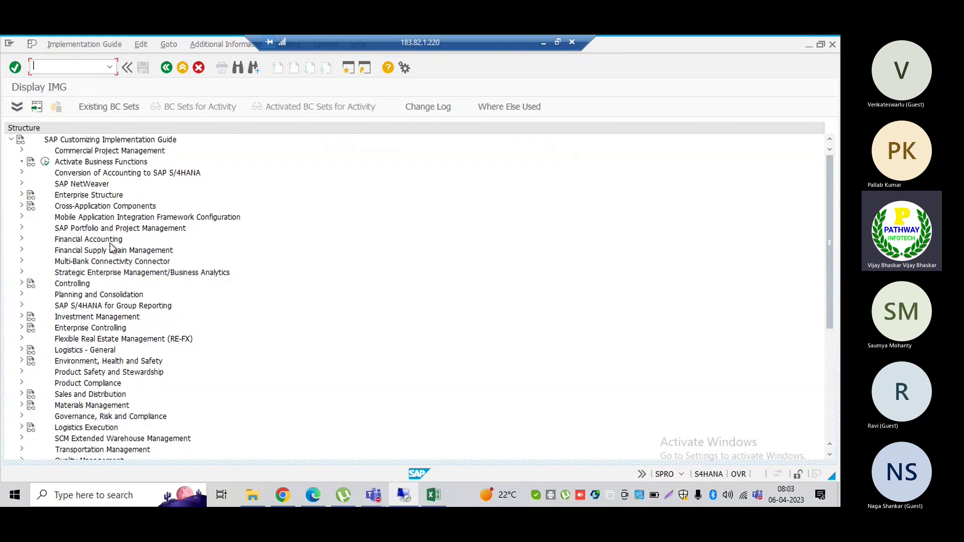
Open Define Basic Settings under Financial Supply Chain Management, Cash and Liquidity Management, General Settings in the IMG structure
double_click(75, 251)
key(Down)
key(Down)
key(Down)
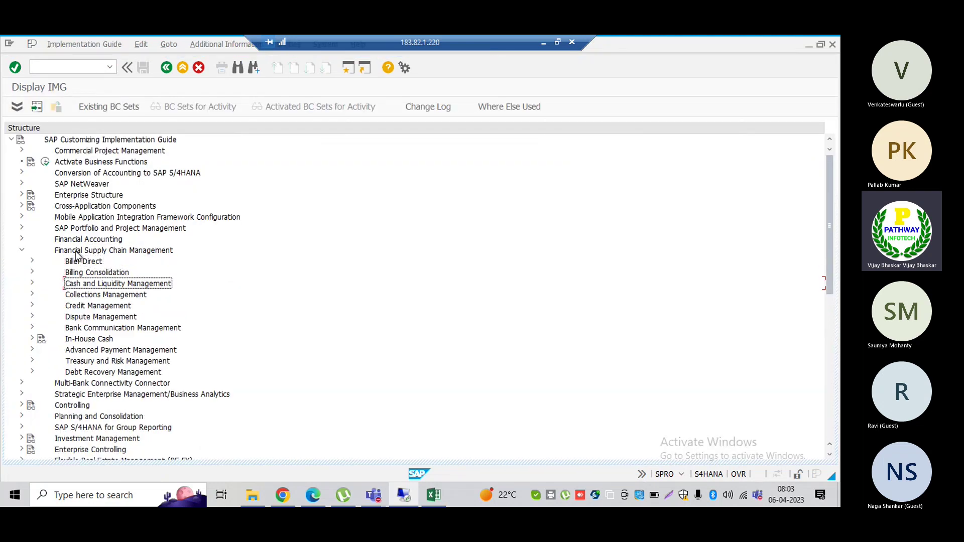
key(Right)
key(Down)
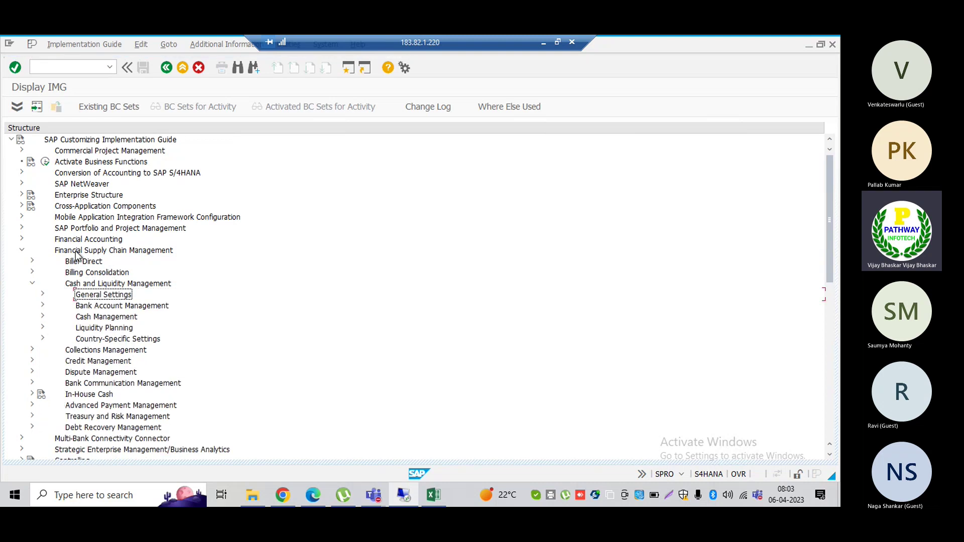
key(Right)
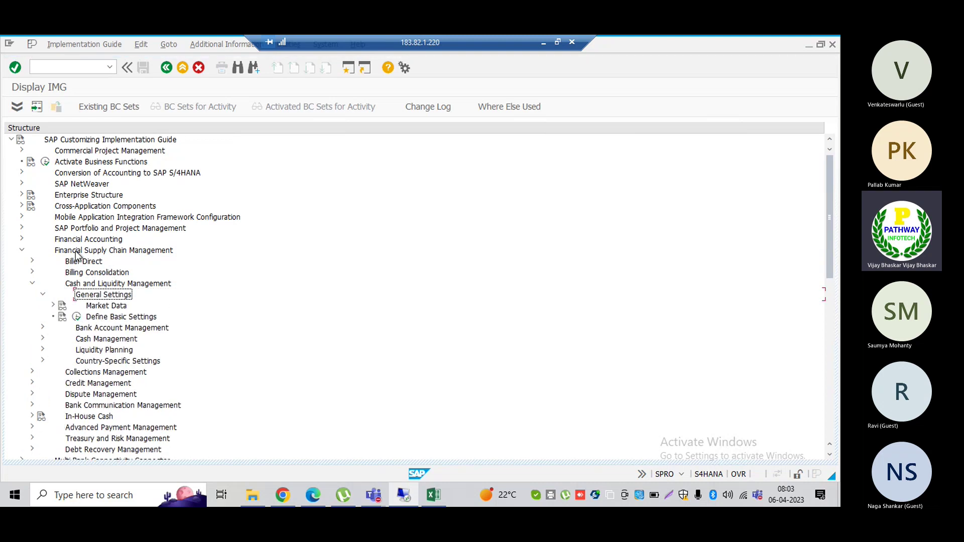
click(76, 318)
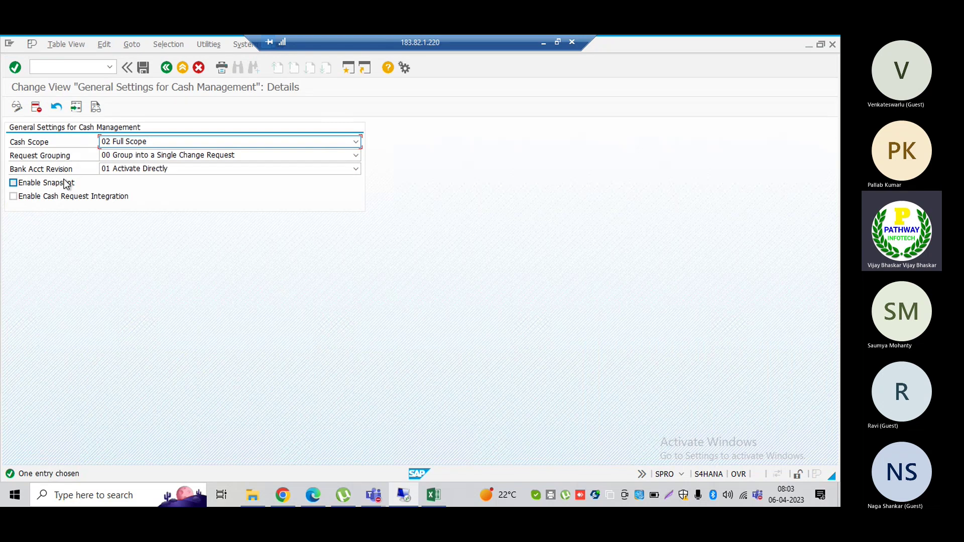
Enable Snapshot in the general settings for cash management and save under the customizing request "TRM5 TF"
click(13, 184)
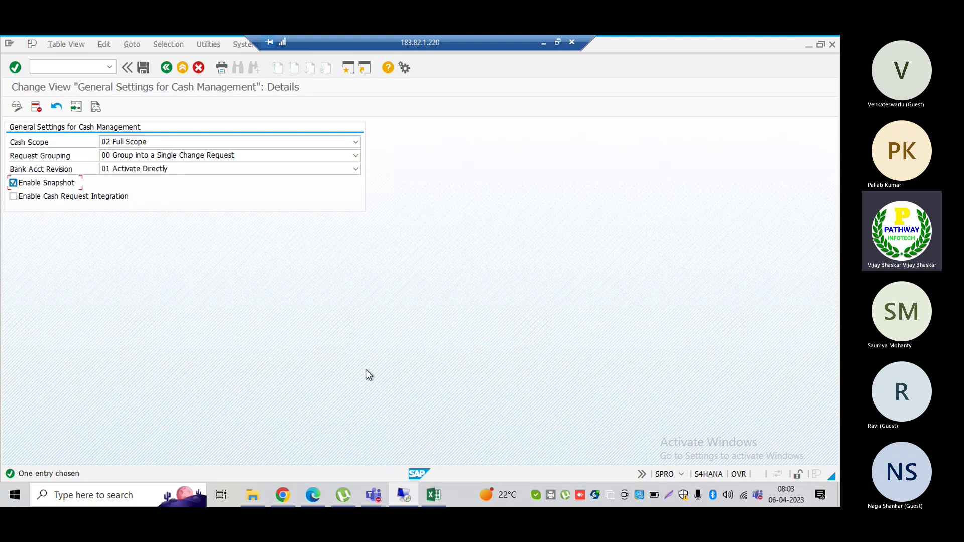
click(142, 67)
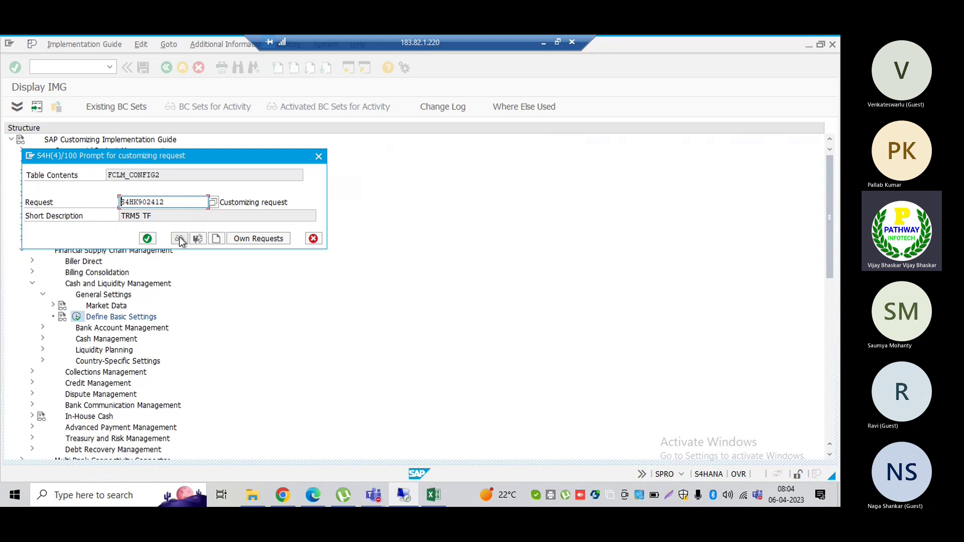
click(147, 238)
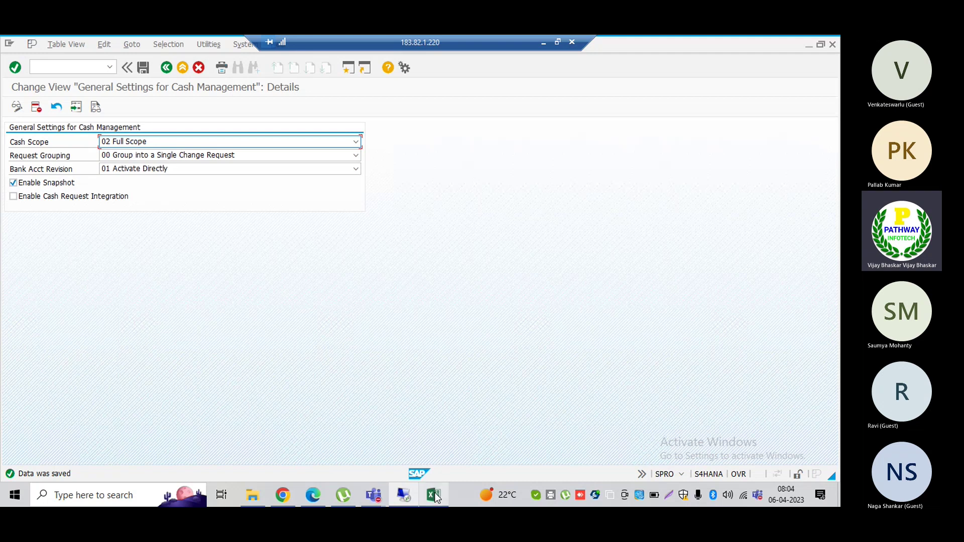
Switch to the Excel running notes and enter the bold heading "Snapshot functionality" in cell I160
mouse_move(435, 495)
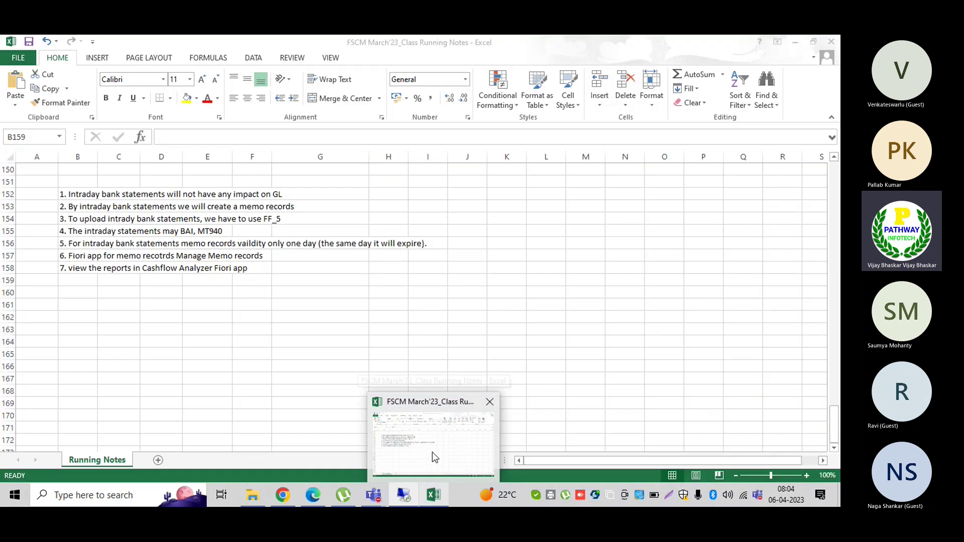
click(433, 457)
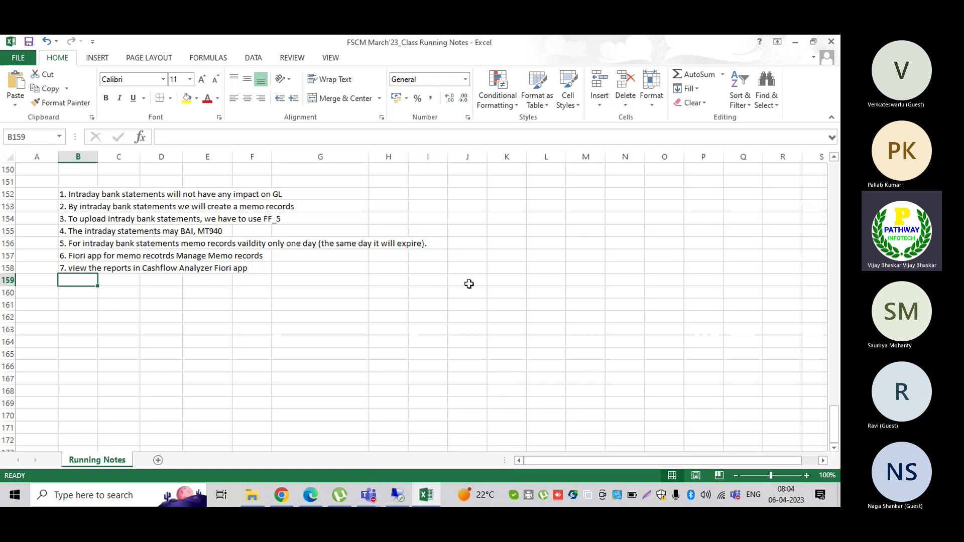
click(436, 292)
text(Snapshot)
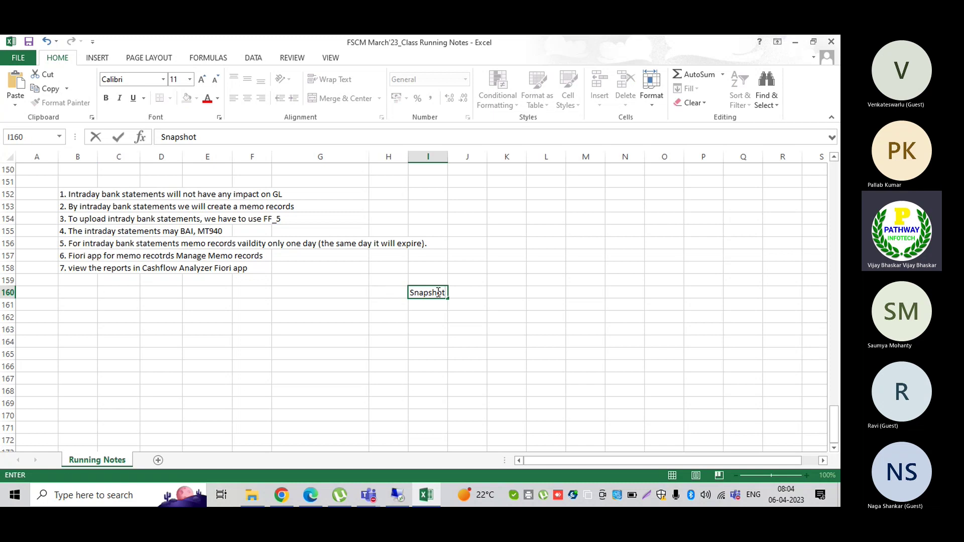
text( functional)
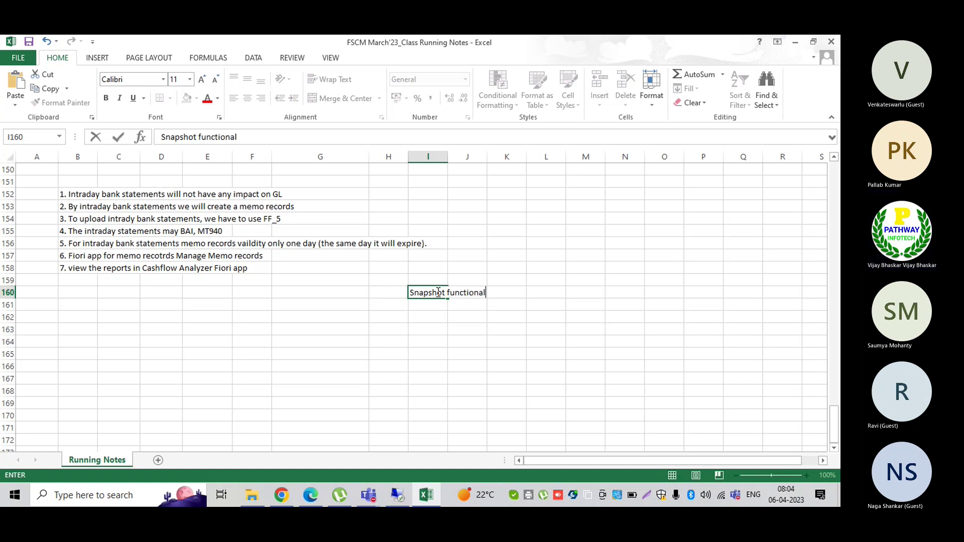
text(ity)
key(Return)
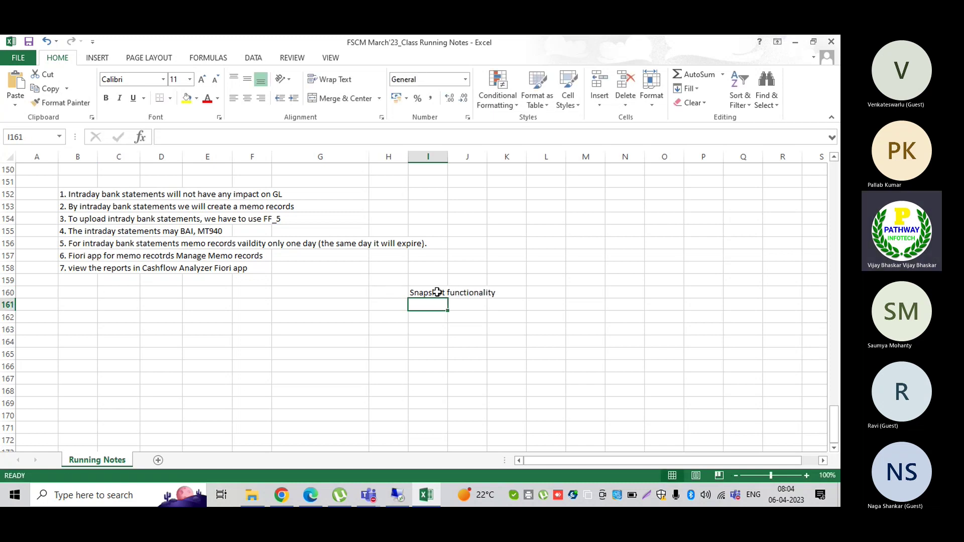
click(437, 291)
key(ctrl+b)
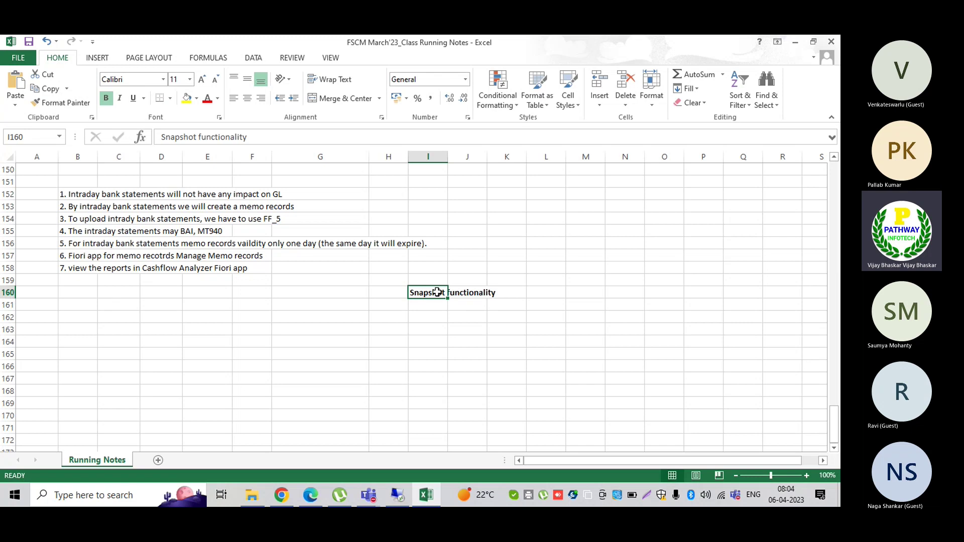
key(Return)
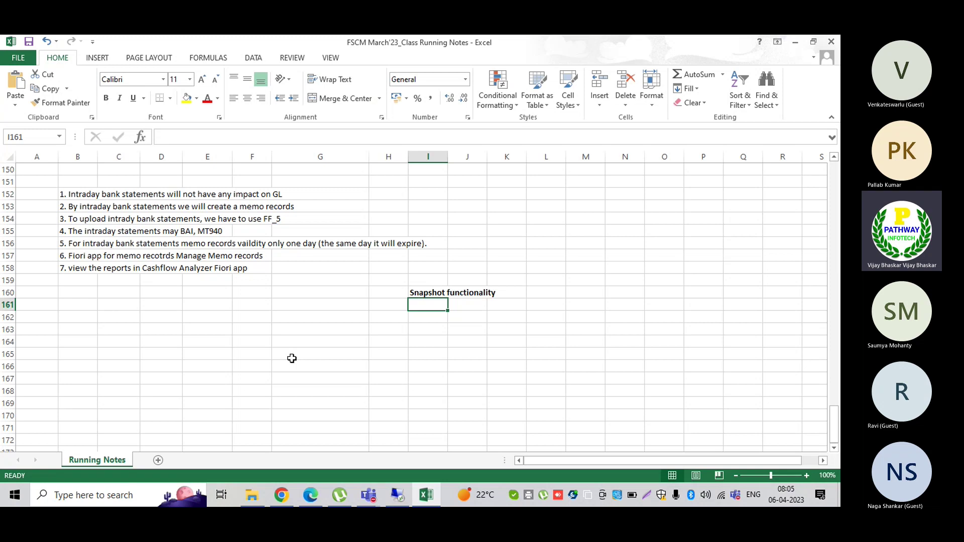
Switch back to SAP and open memo record 227 from the memo records list
key(alt+Tab)
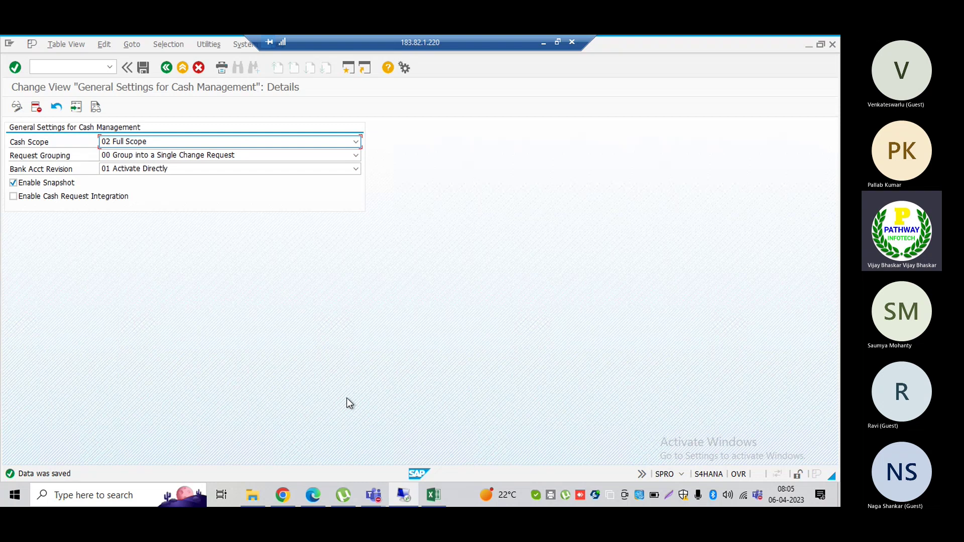
click(76, 171)
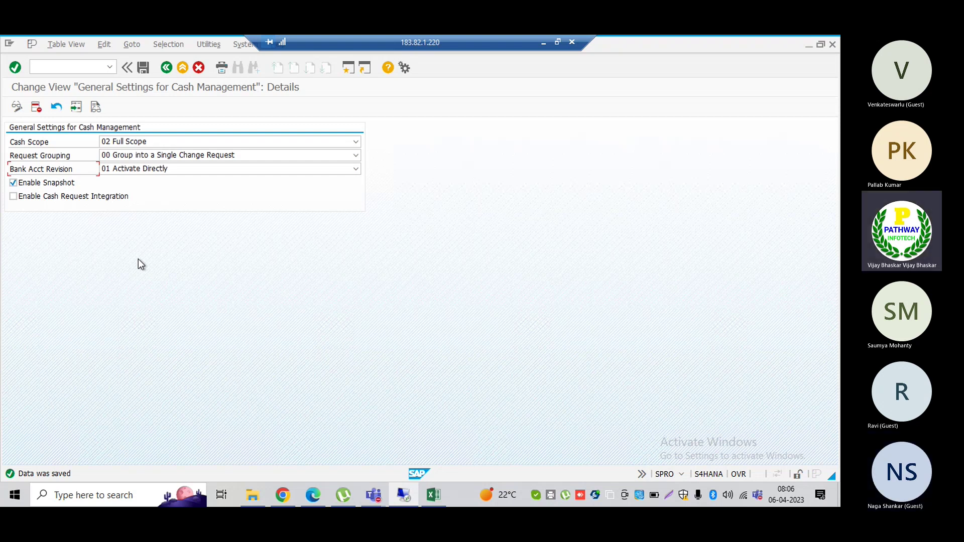
key(alt+Tab)
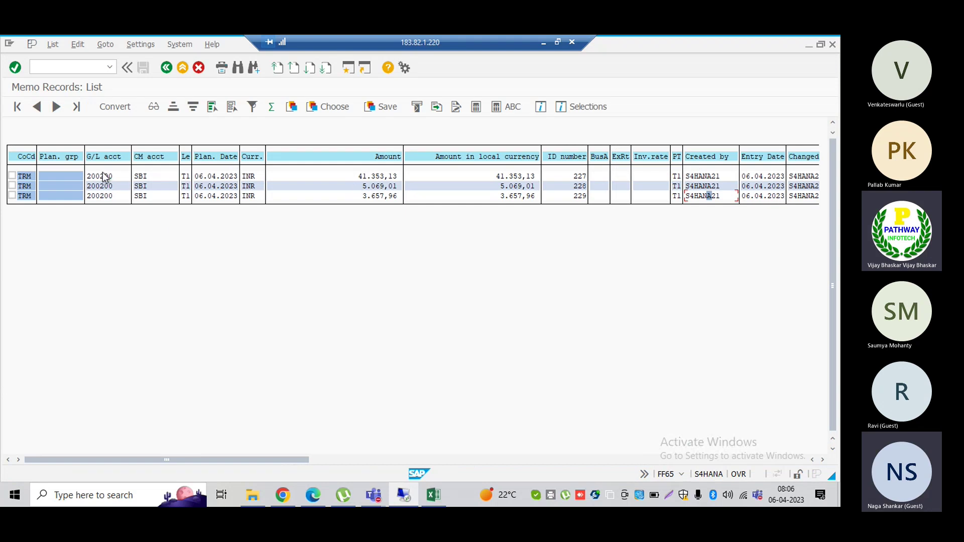
double_click(102, 178)
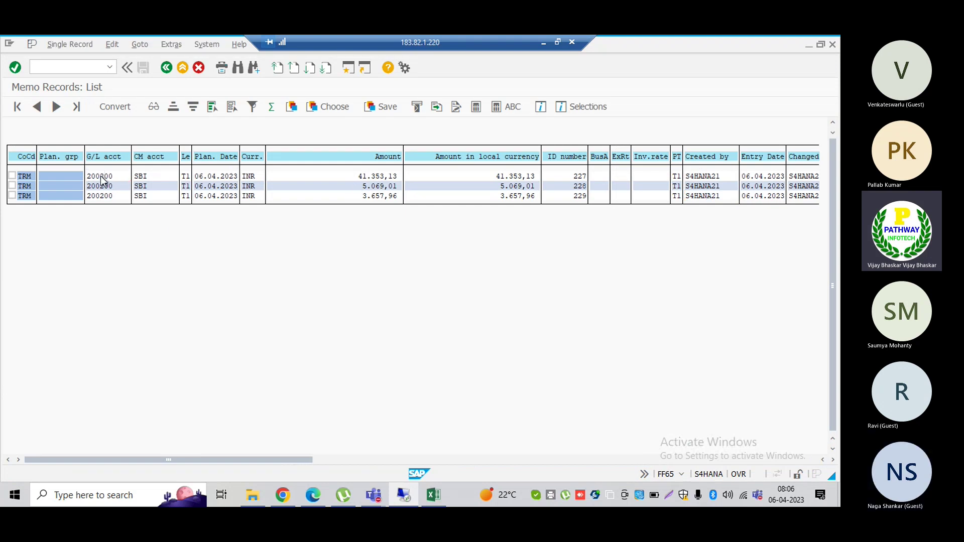
click(285, 196)
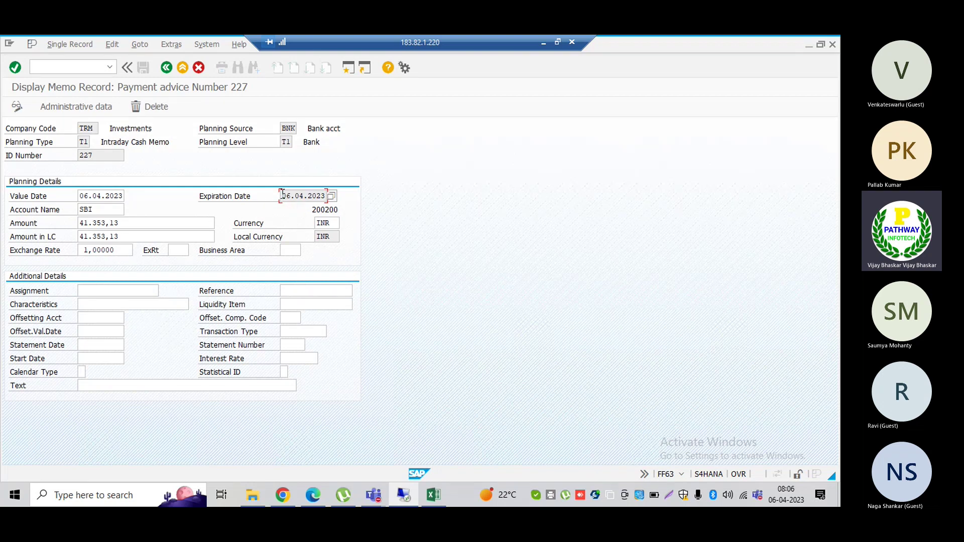
Examine the expiration date of memo record 227 and check the cash management general settings in the other session
drag(282, 195, 323, 196)
click(327, 196)
drag(285, 195, 327, 196)
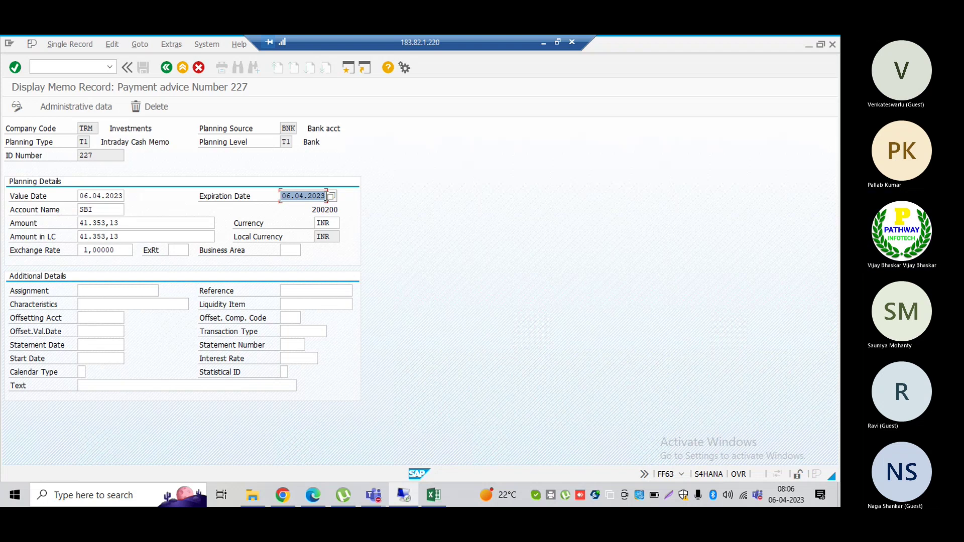
click(327, 196)
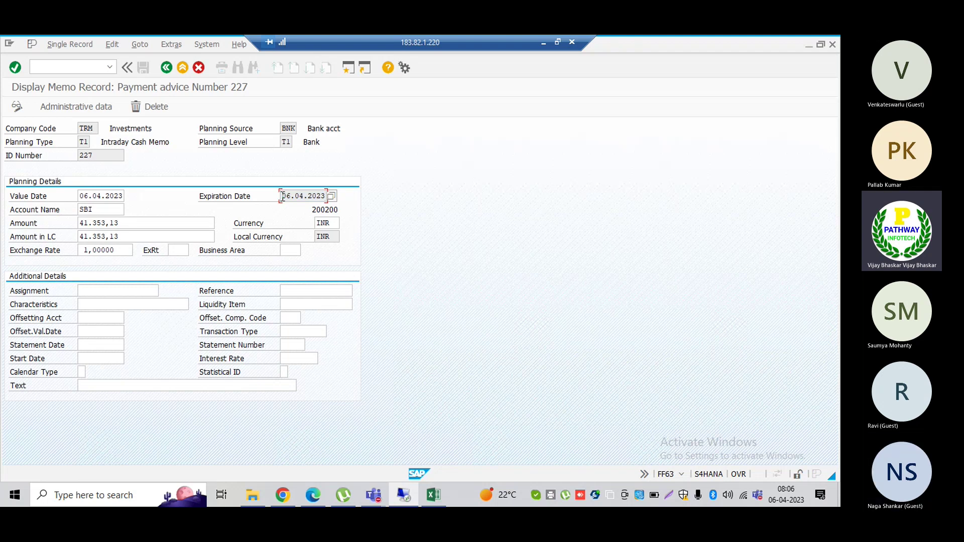
drag(282, 196, 327, 195)
click(325, 196)
key(alt+Tab)
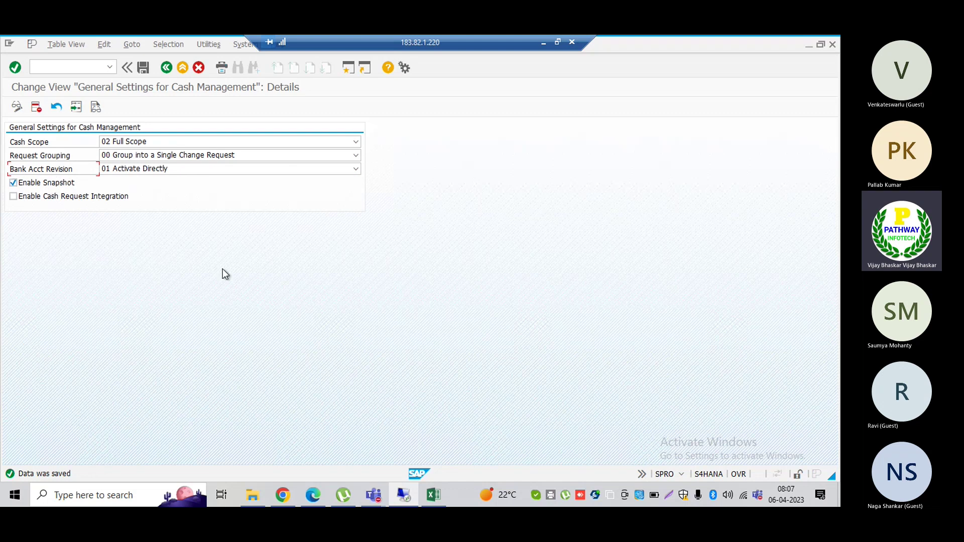
key(alt+Tab)
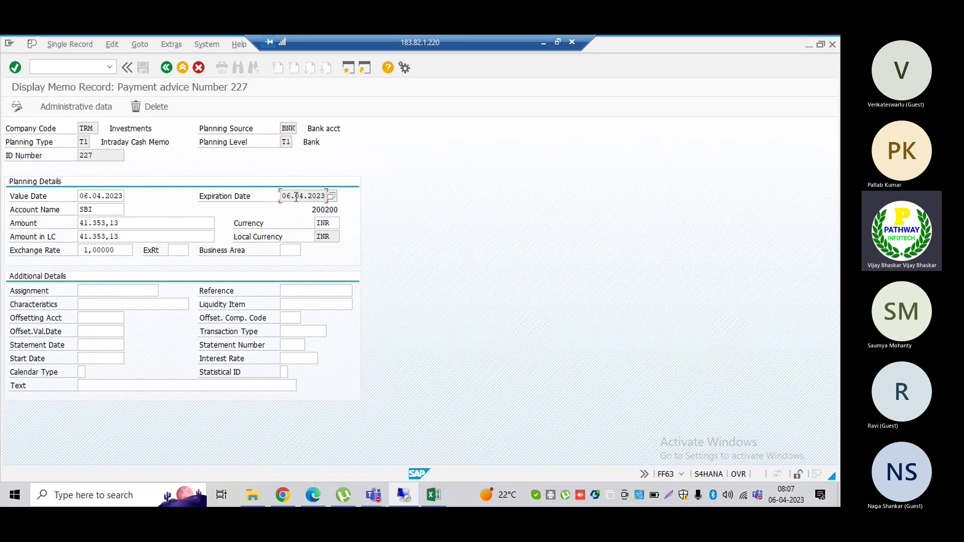